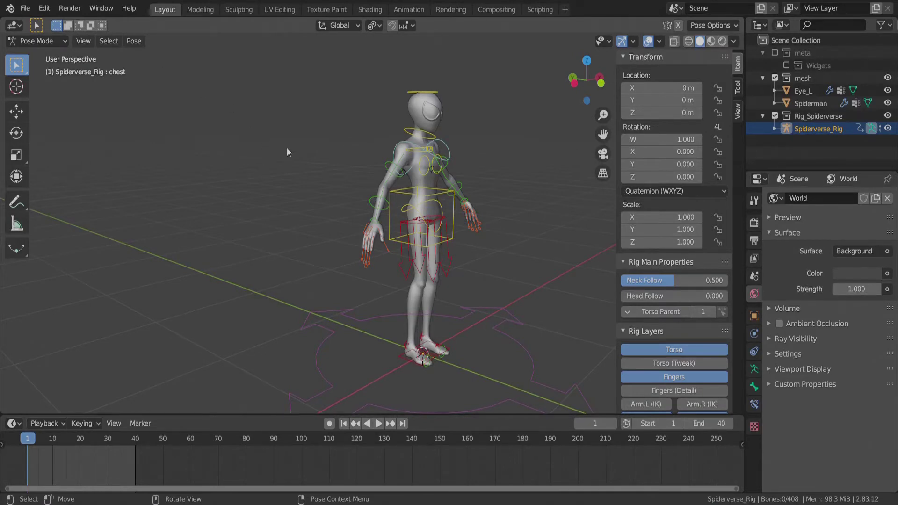
# Make Whole Character the active keying set
pyautogui.scroll(-4, 287, 147)
pyautogui.moveTo(361, 171); pyautogui.dragTo(320, 193, button='middle')
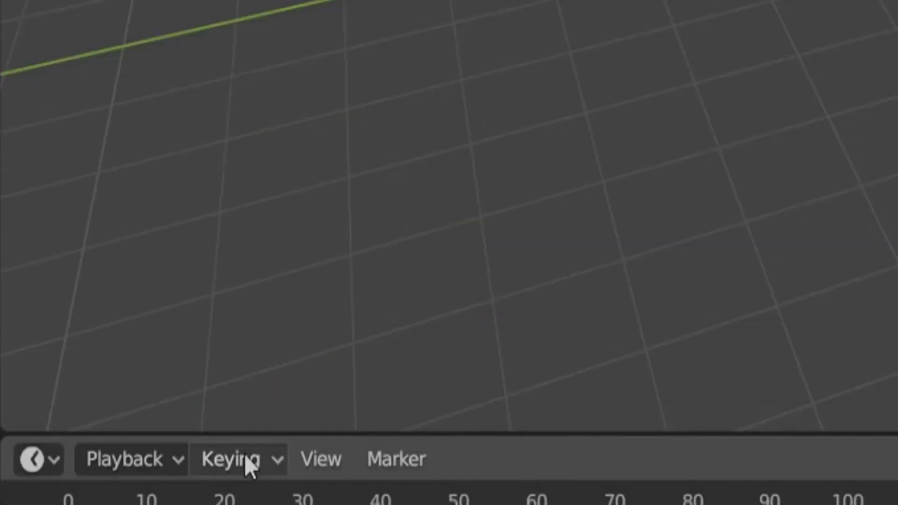
pyautogui.click(244, 454)
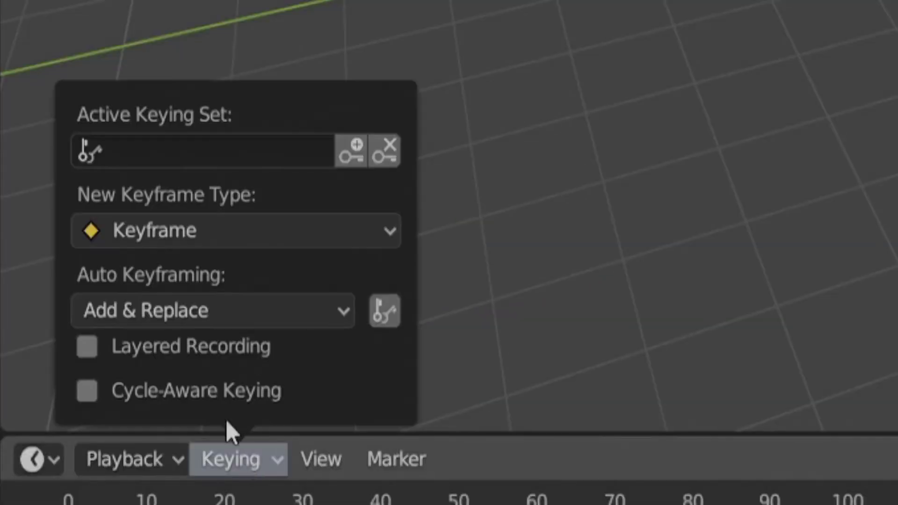
pyautogui.click(202, 150)
pyautogui.click(146, 485)
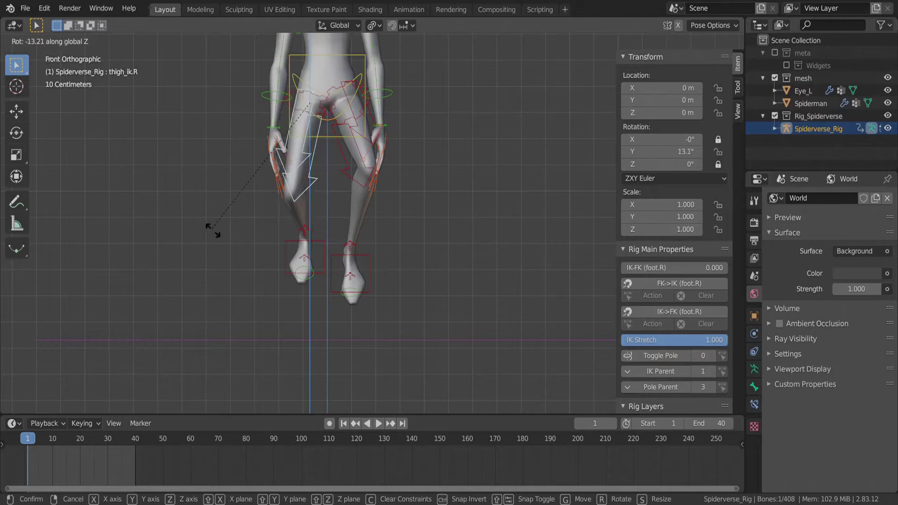
# Rotate the right thigh and left upper arm bones to bend them toward a crouch
pyautogui.click(218, 243)
pyautogui.scroll(-2, 240, 235)
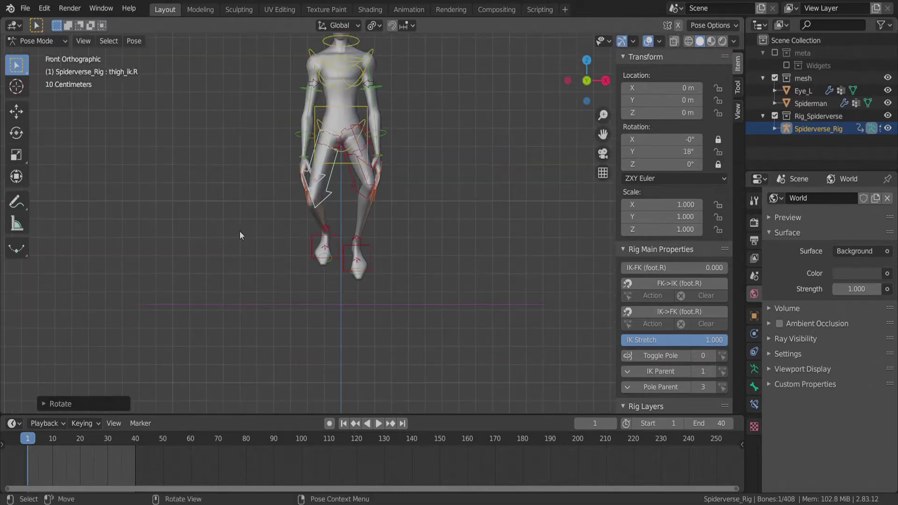
pyautogui.scroll(4, 248, 219)
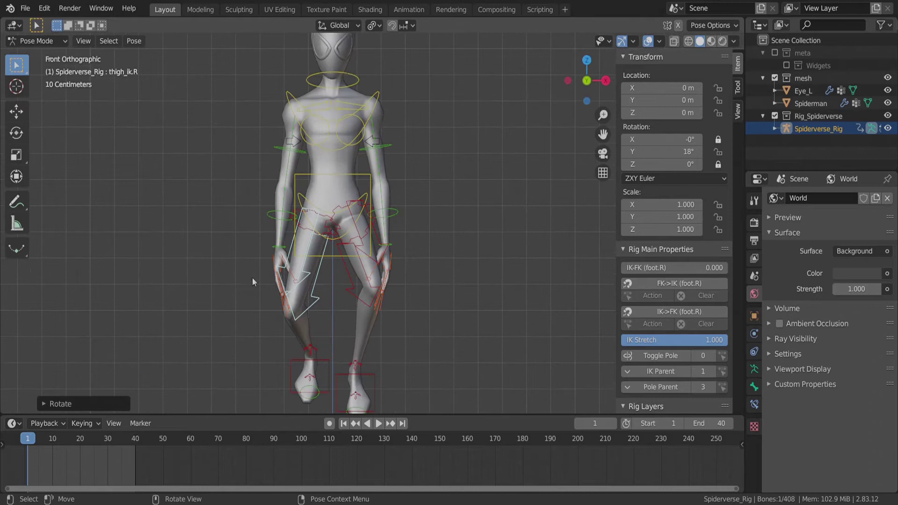
pyautogui.click(383, 145)
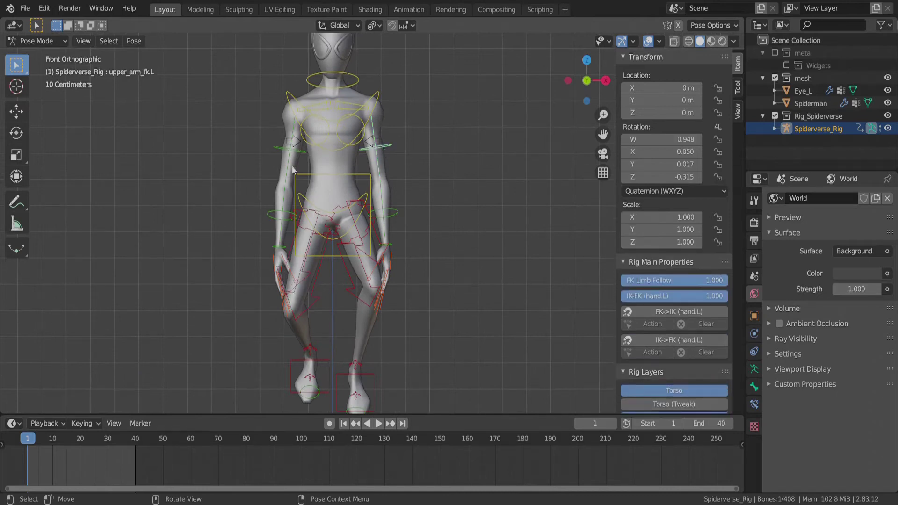
pyautogui.press('r')
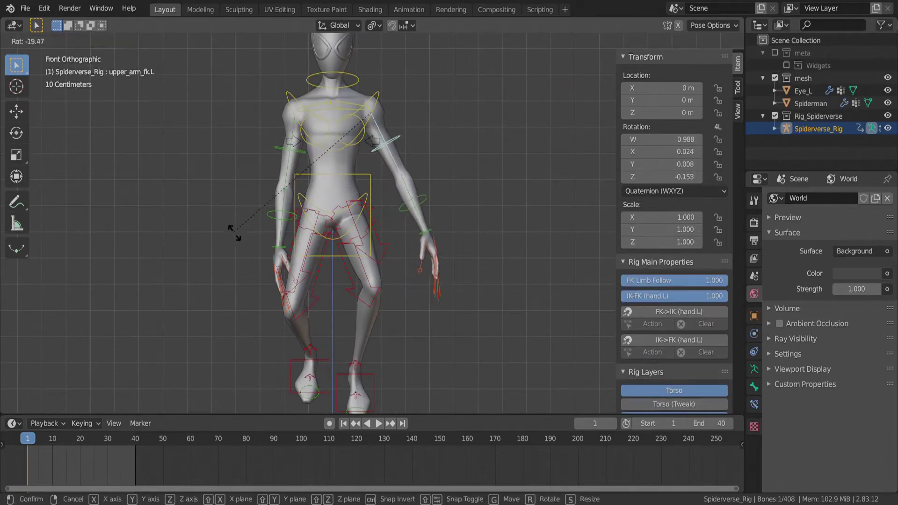
pyautogui.click(241, 242)
pyautogui.moveTo(241, 242); pyautogui.dragTo(194, 236, button='middle')
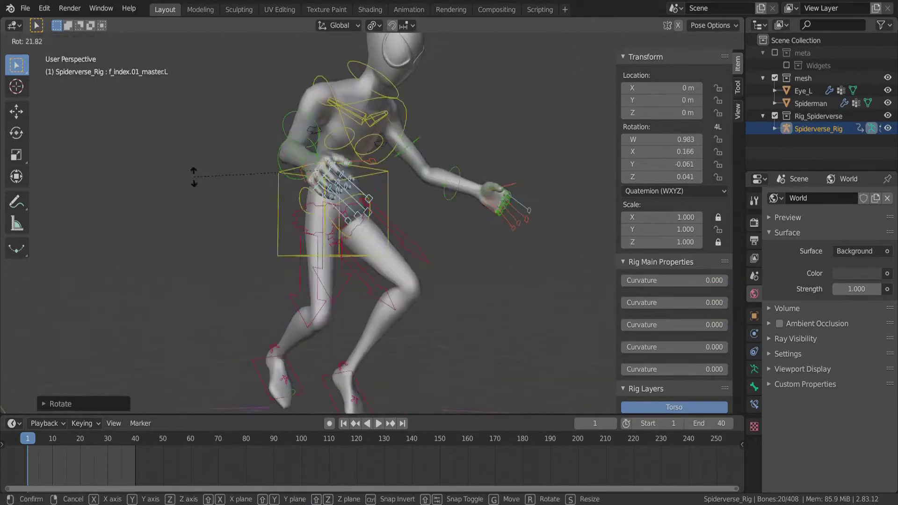
# Finish the finger rotation, reselect the Whole Character keying set and play back the crouch
pyautogui.click(82, 423)
pyautogui.click(75, 314)
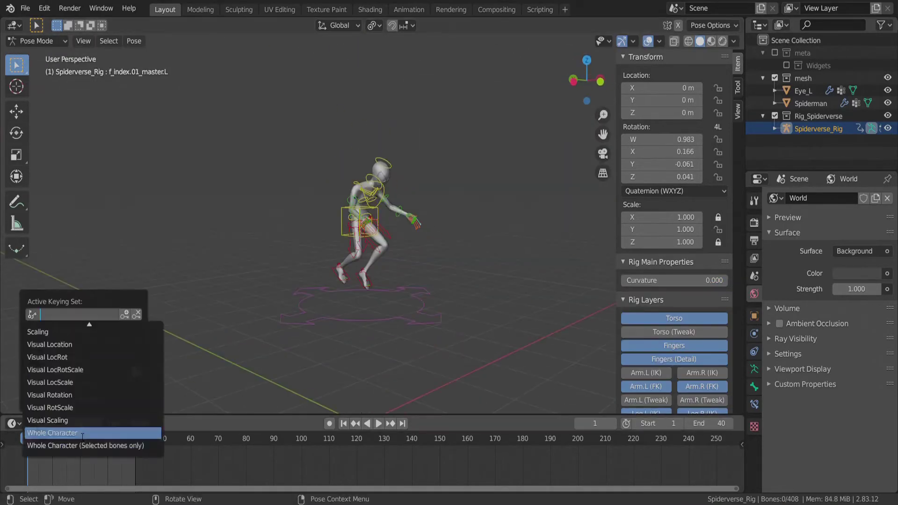
pyautogui.click(82, 433)
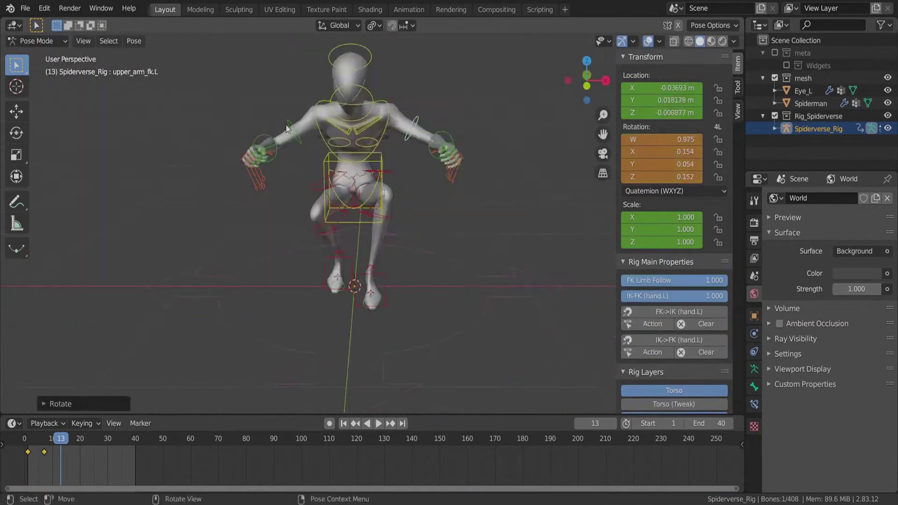
pyautogui.press('space')
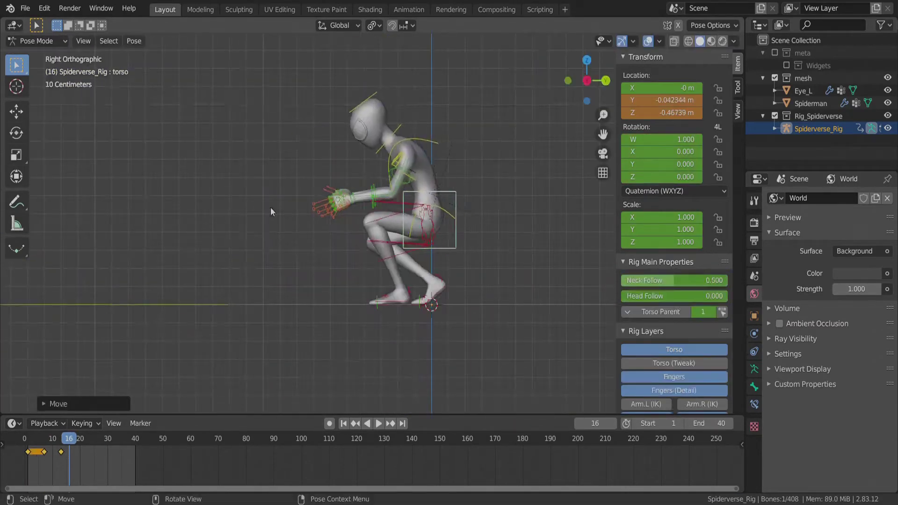
pyautogui.moveTo(421, 208); pyautogui.dragTo(435, 209, button='middle')
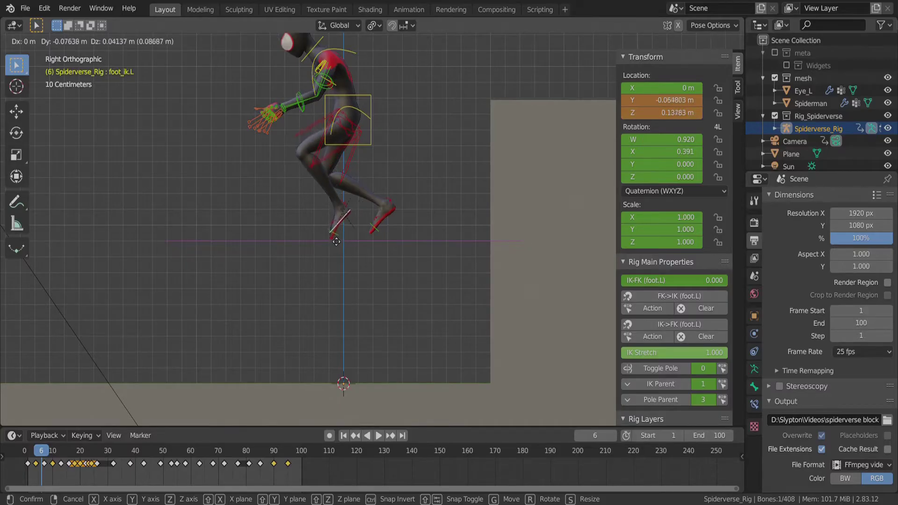
# Reposition the left foot, keyframe the whole pose, and step frames to check it
pyautogui.click(335, 241)
pyautogui.press('i')
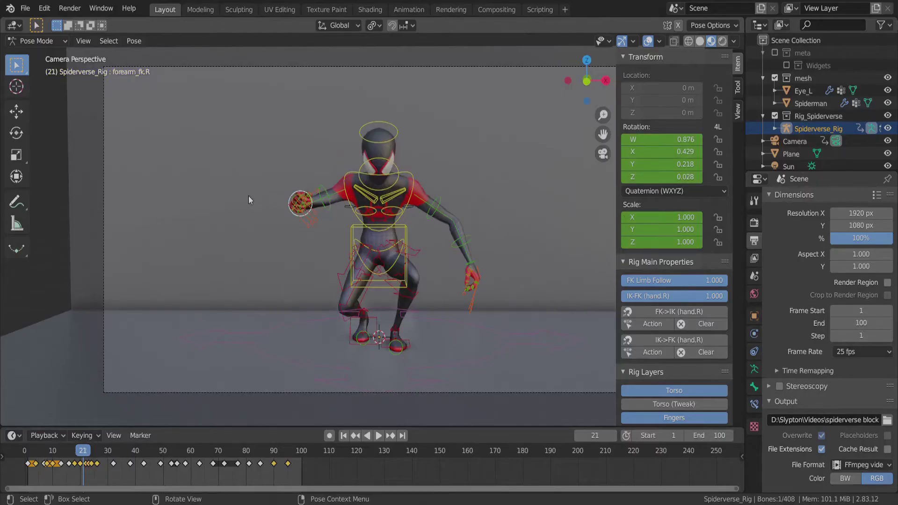
pyautogui.press('Right')
pyautogui.press('Right')
pyautogui.press('Left')
pyautogui.press('Left')
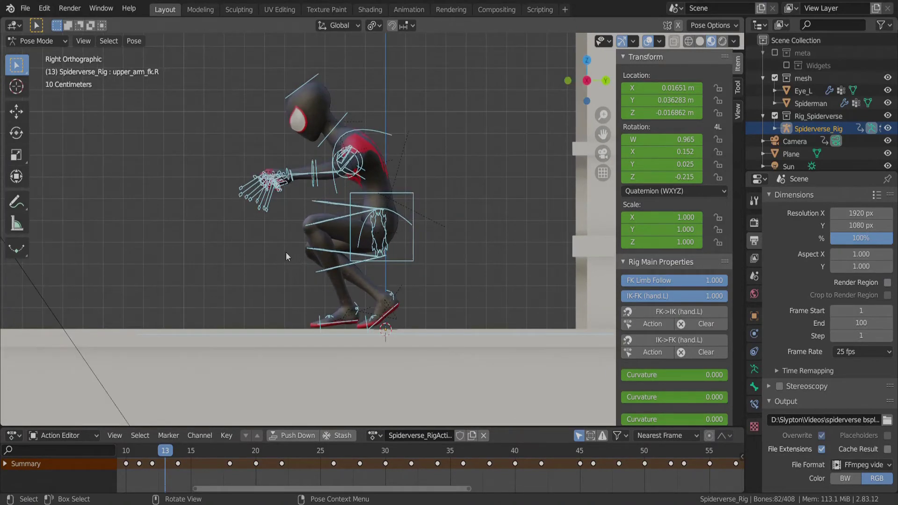
# Reframe the crouching character and select the right foot control, stepping through frames
pyautogui.keyDown('shift'); pyautogui.moveTo(197, 229); pyautogui.dragTo(274, 235, button='middle'); pyautogui.keyUp('shift')
pyautogui.scroll(2, 274, 235)
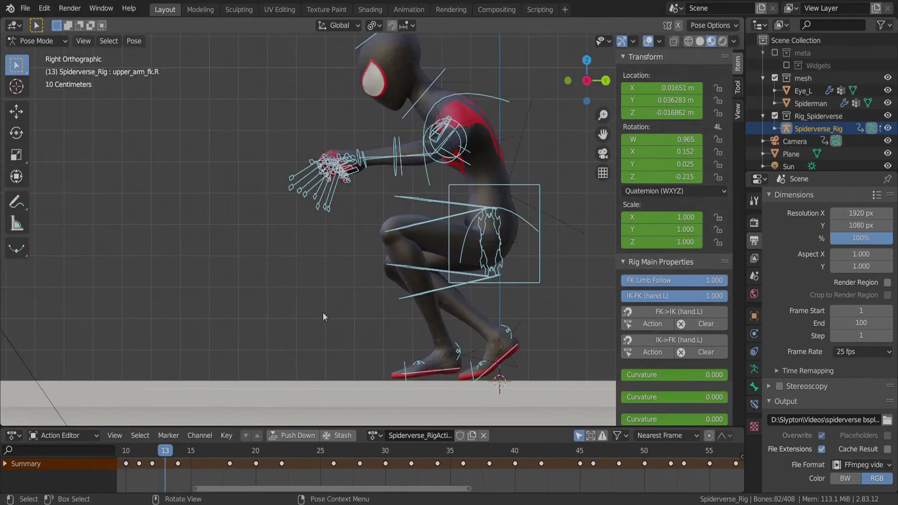
pyautogui.keyDown('shift'); pyautogui.moveTo(326, 314); pyautogui.dragTo(302, 280, button='middle'); pyautogui.keyUp('shift')
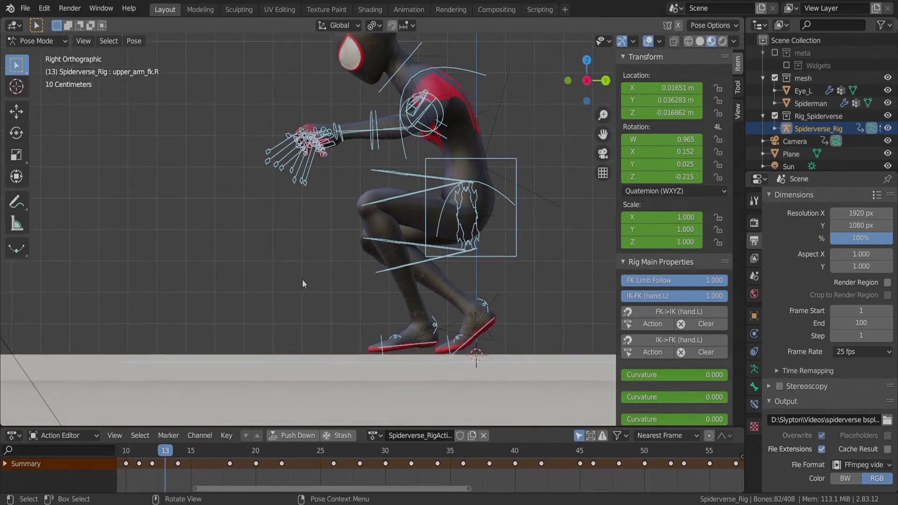
pyautogui.click(482, 335)
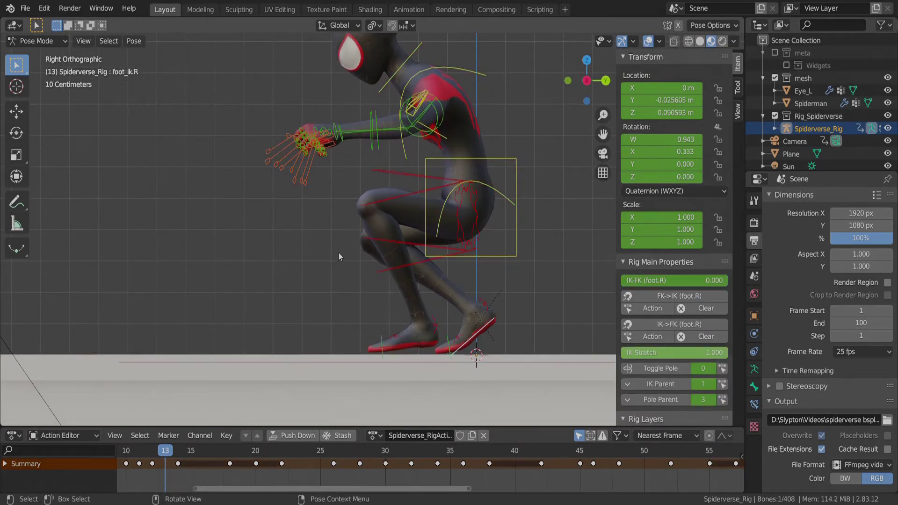
pyautogui.press('Up')
pyautogui.press('Up')
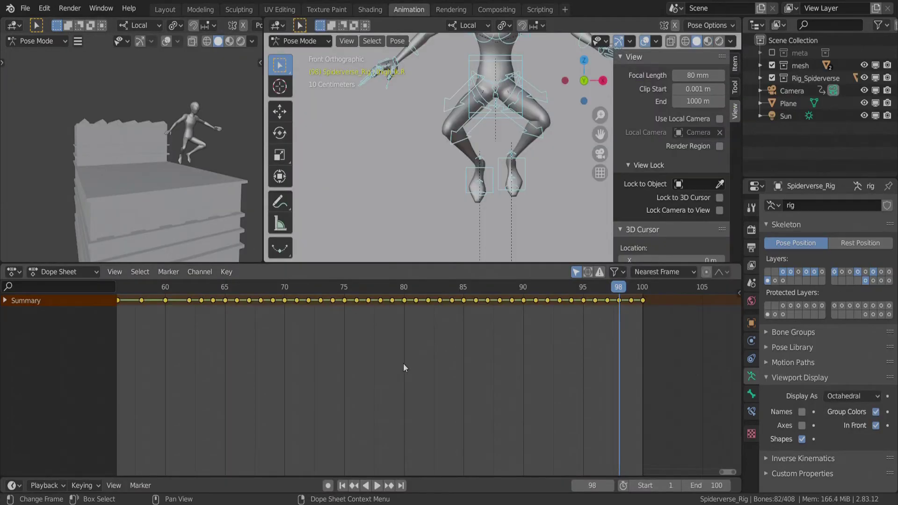
# Bring up the keyframe interpolation menu for the rig's selected keys
pyautogui.press('t')
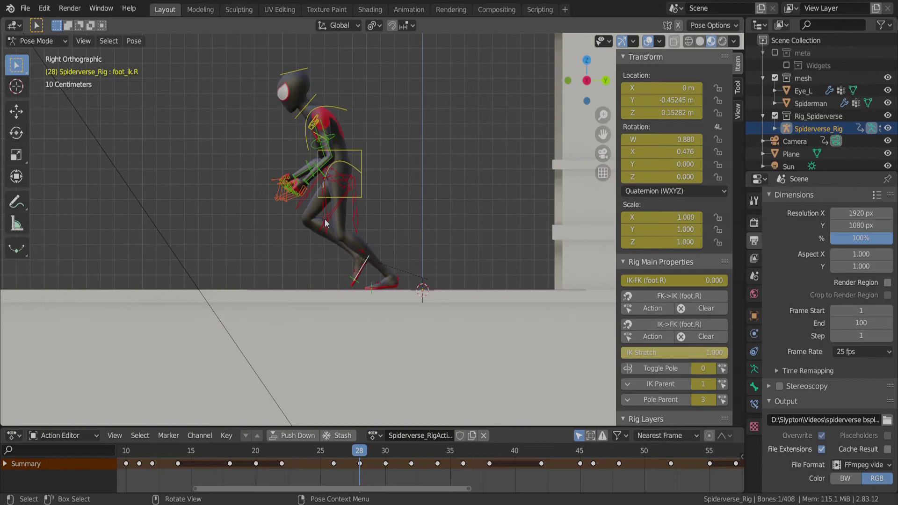
# Step between frames 32 and 34, then scrub to frame 35 to check the run
pyautogui.press('Right')
pyautogui.press('Right')
pyautogui.press('Right')
pyautogui.press('Right')
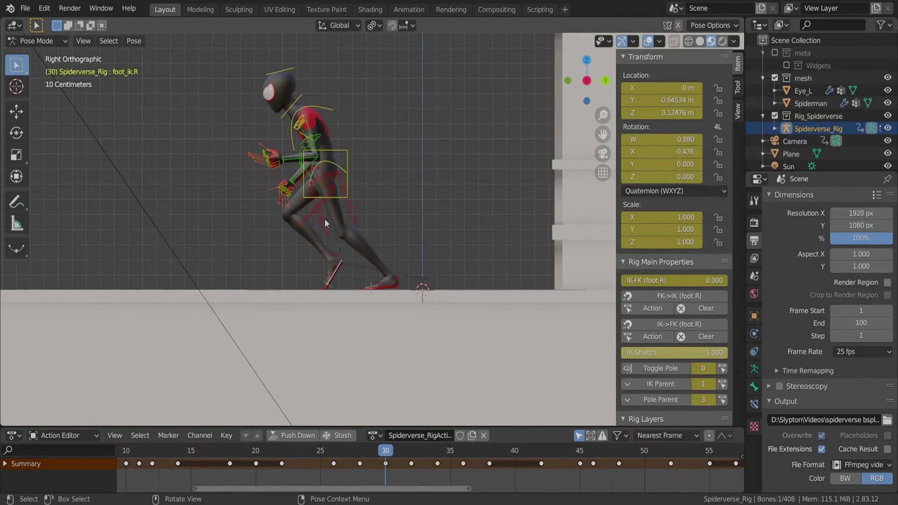
pyautogui.press('Right')
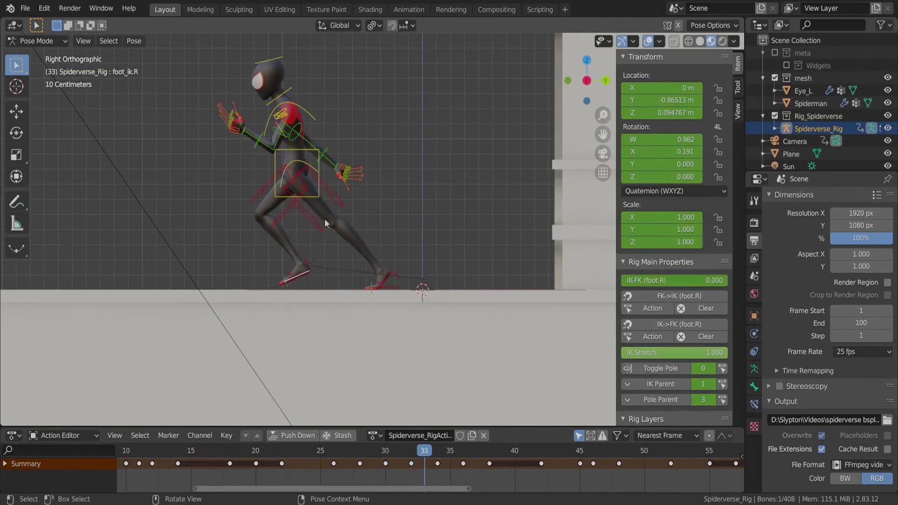
pyautogui.press('Left')
pyautogui.press('Right')
pyautogui.press('Right')
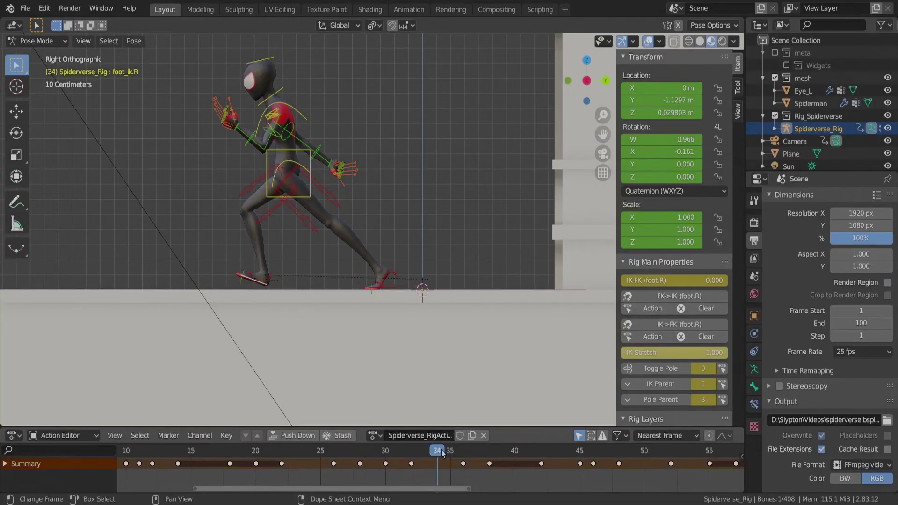
pyautogui.moveTo(442, 453); pyautogui.dragTo(553, 451)
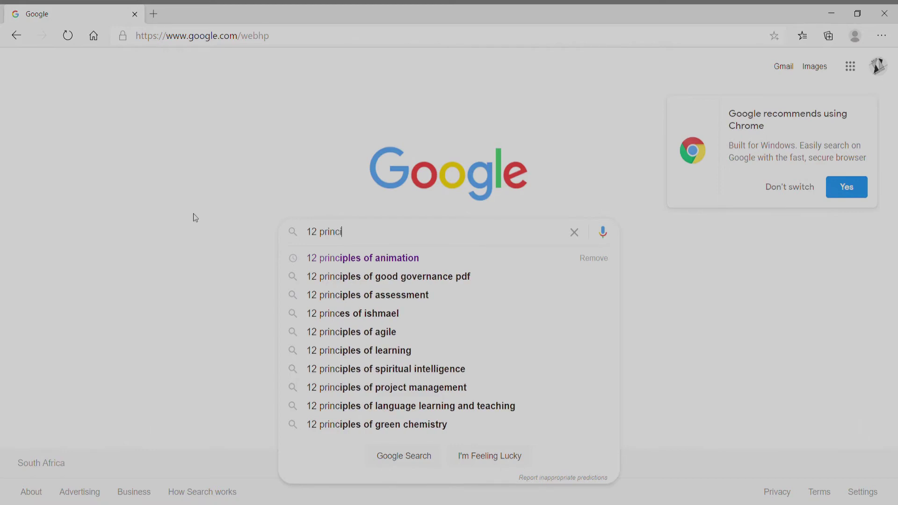
# Continue typing '12 principles' into the Google search box
pyautogui.write('p')
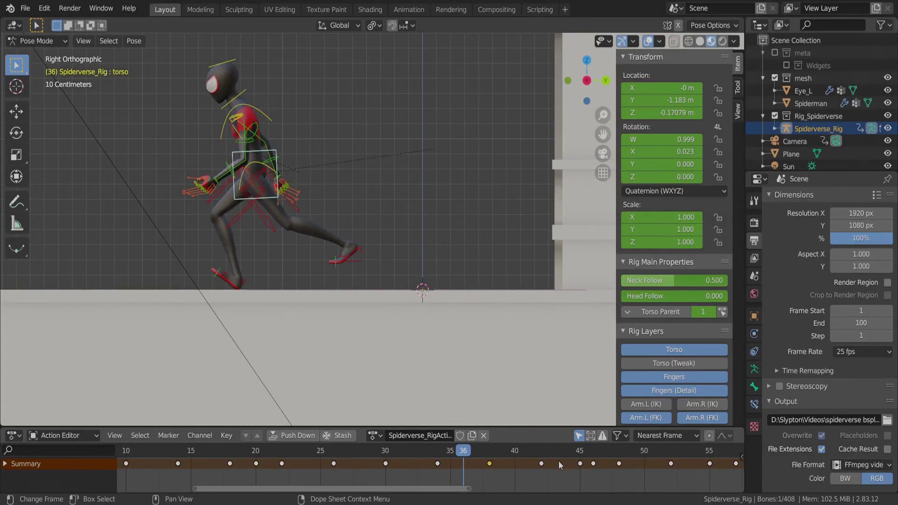
# Compare the poses across frames 34–40, then move the frame-34 key to frame 35
pyautogui.press('Left')
pyautogui.press('Left')
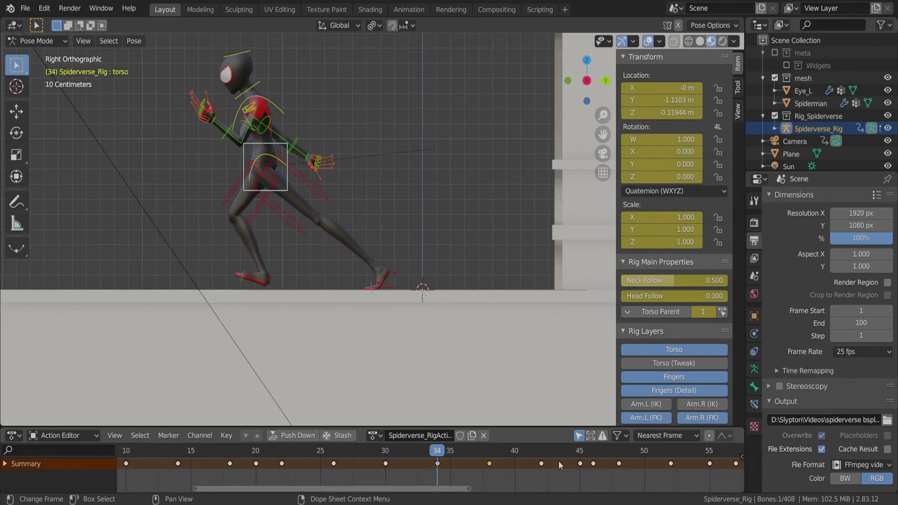
pyautogui.press('Right')
pyautogui.press('Right')
pyautogui.press('Right')
pyautogui.press('Right')
pyautogui.press('Right')
pyautogui.press('Right')
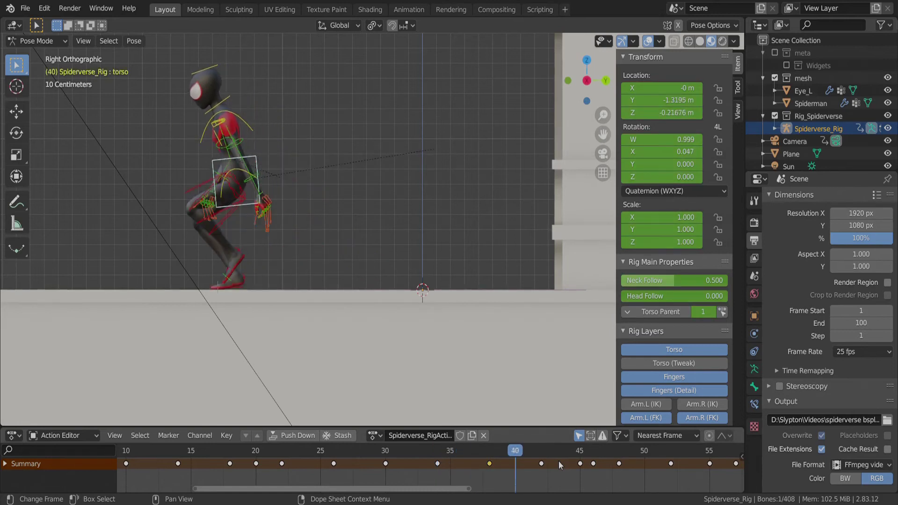
pyautogui.press('Left')
pyautogui.press('Left')
pyautogui.press('Left')
pyautogui.press('Left')
pyautogui.press('Left')
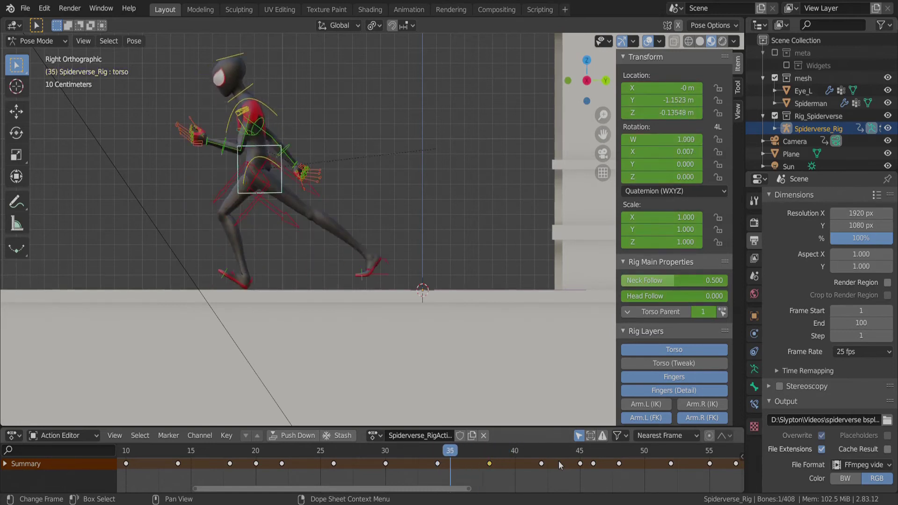
pyautogui.press('Left')
pyautogui.press('Right')
pyautogui.press('Right')
pyautogui.press('Right')
pyautogui.press('Left')
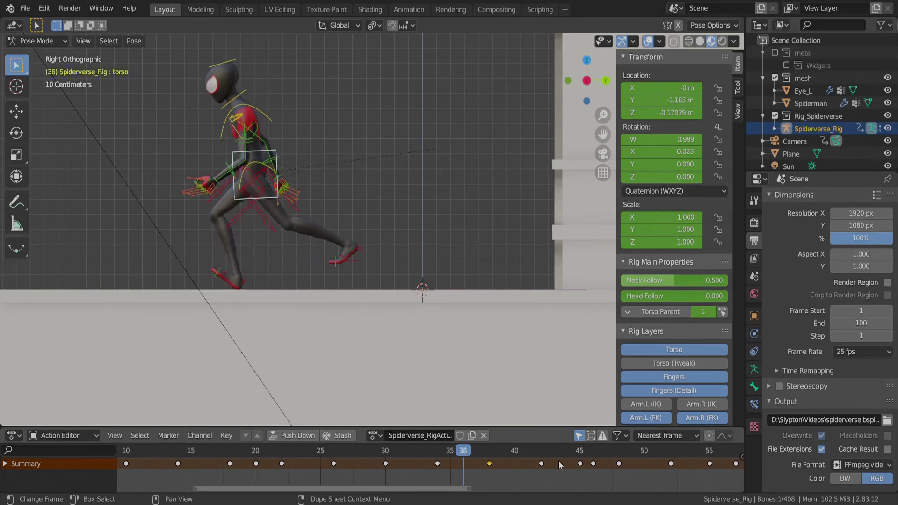
pyautogui.press('Left')
pyautogui.press('Left')
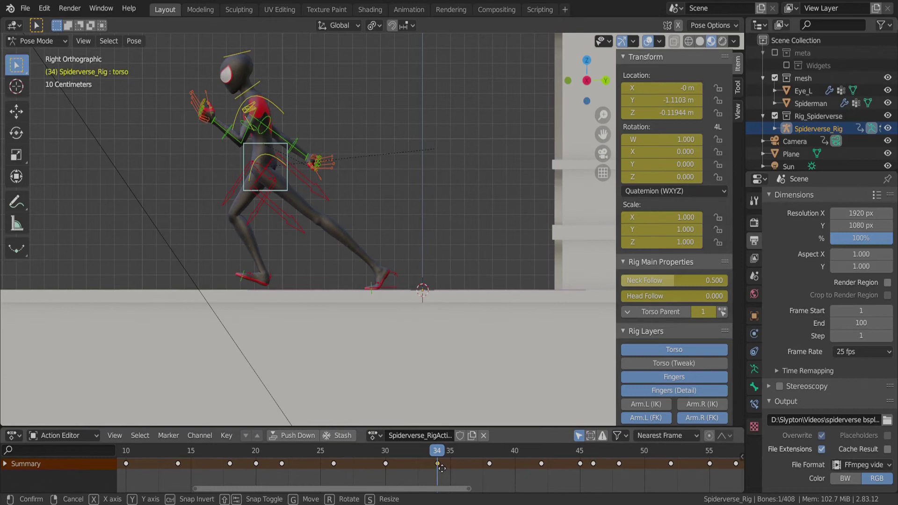
pyautogui.moveTo(437, 465); pyautogui.dragTo(451, 468)
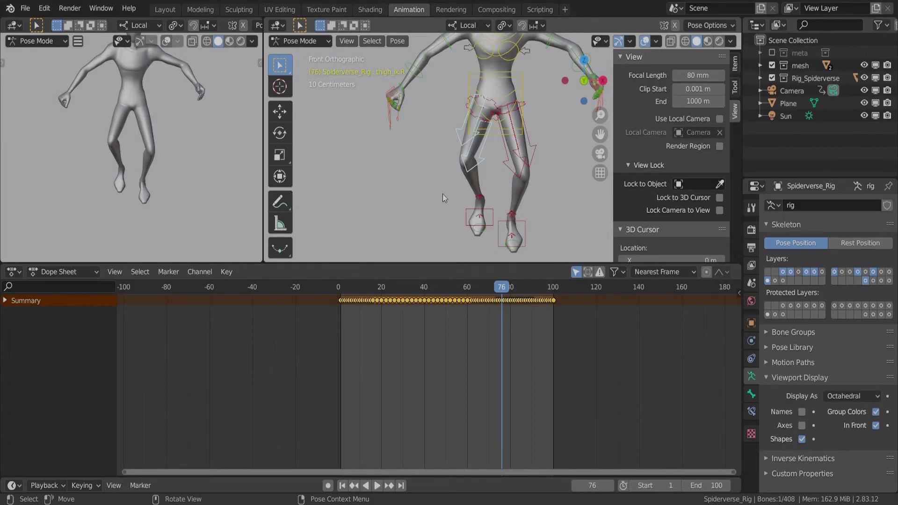
# Select all bones, jump to frame 1 and play the crouch, panning the Dope Sheet to frames 20–65
pyautogui.press('a')
pyautogui.scroll(6, 398, 314)
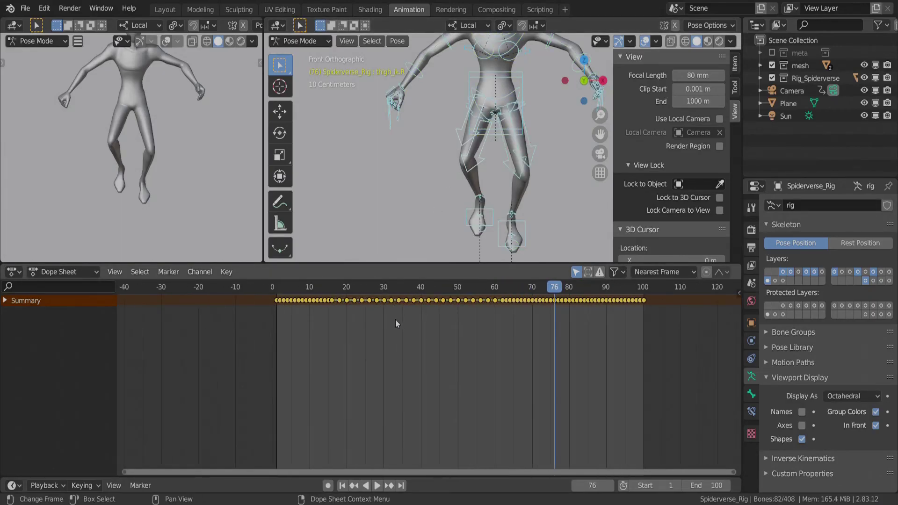
pyautogui.scroll(4, 396, 323)
pyautogui.keyDown('ctrl'); pyautogui.hscroll(-8, 398, 323); pyautogui.keyUp('ctrl')
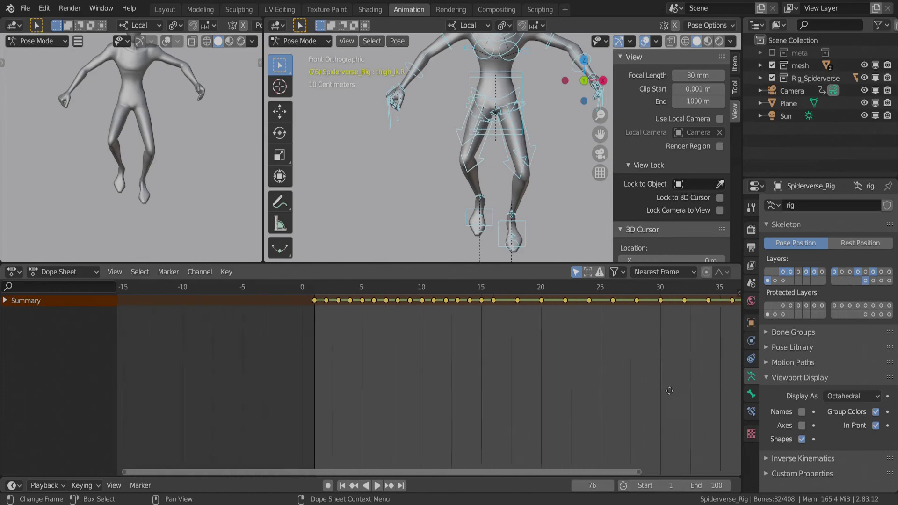
pyautogui.click(355, 287)
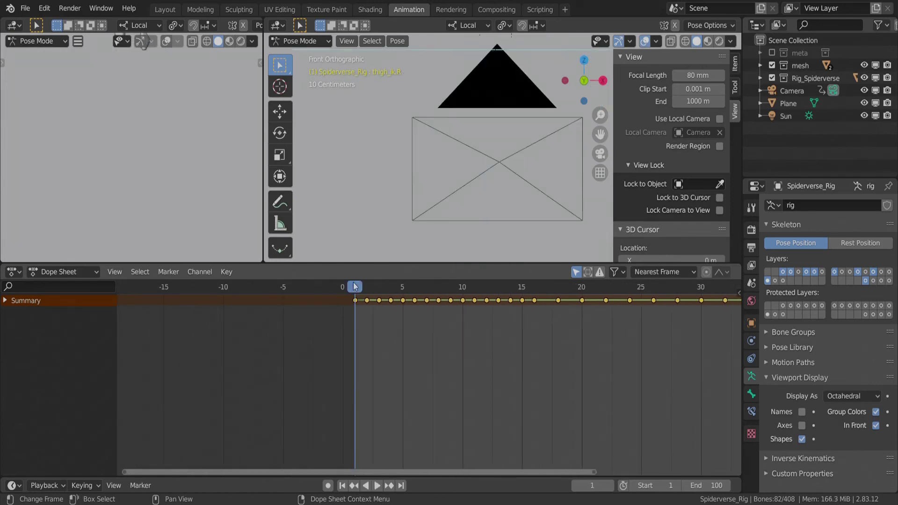
pyautogui.press('Right')
pyautogui.press('Right')
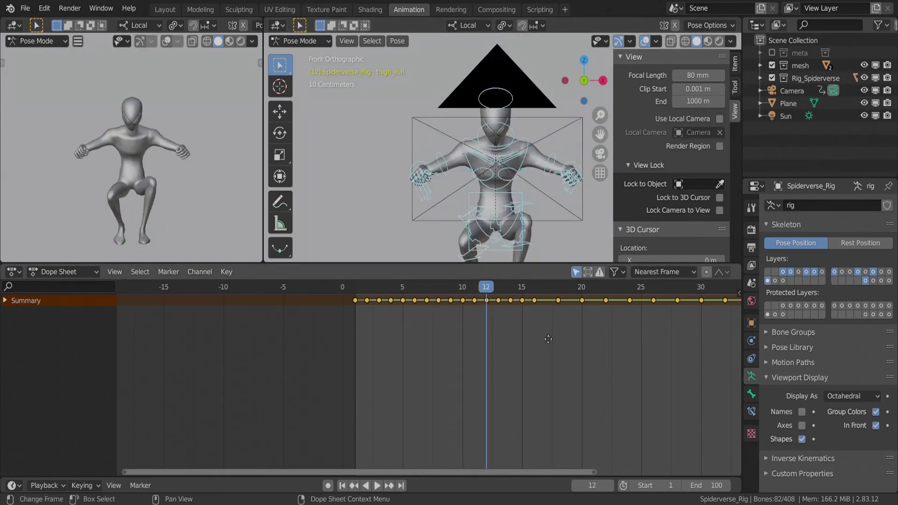
pyautogui.moveTo(527, 360); pyautogui.dragTo(326, 371, button='middle')
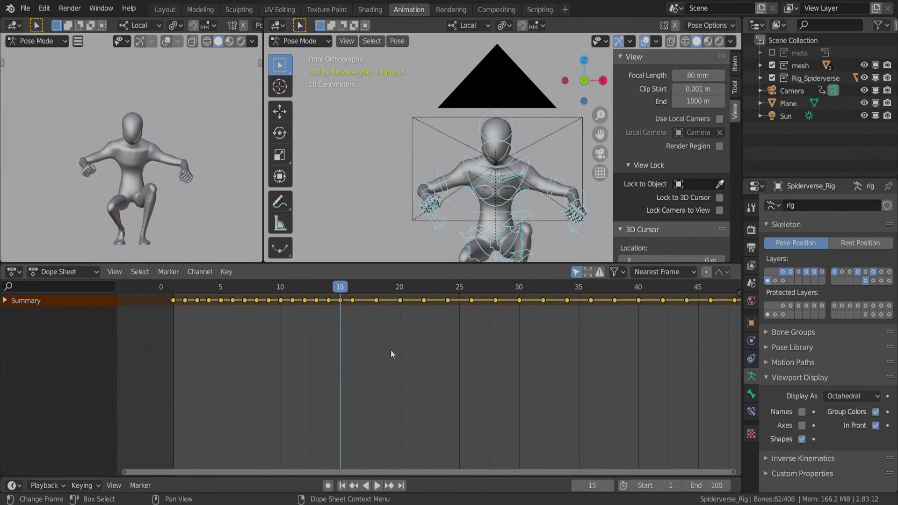
pyautogui.moveTo(509, 330); pyautogui.dragTo(260, 371, button='middle')
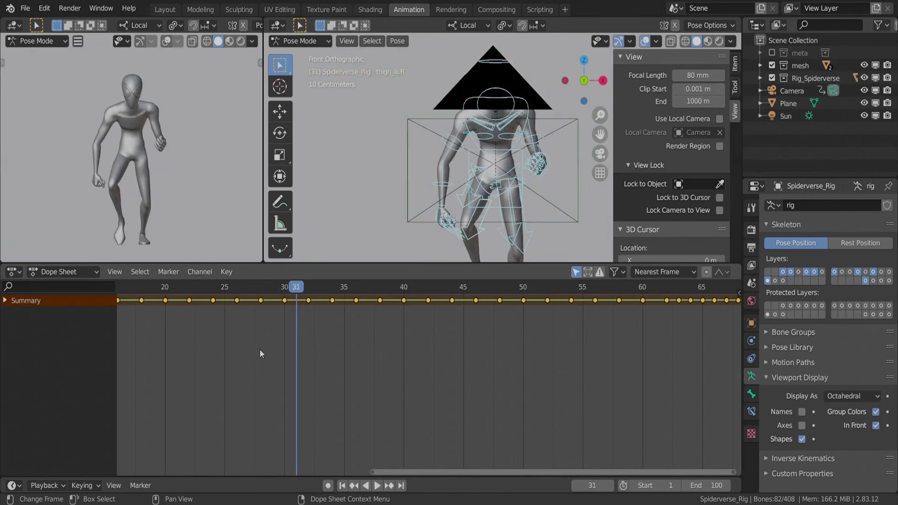
# Orbit to a wide side view of the rooftop and pan the Dope Sheet to frames 57–107
pyautogui.moveTo(97, 167); pyautogui.dragTo(150, 128, button='middle')
pyautogui.scroll(-5, 148, 161)
pyautogui.scroll(-5, 151, 127)
pyautogui.scroll(4, 195, 150)
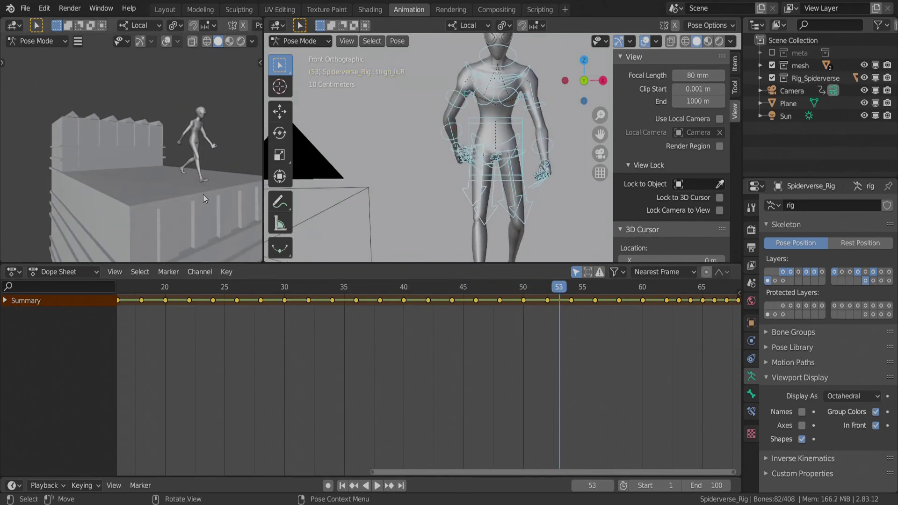
pyautogui.moveTo(512, 339); pyautogui.dragTo(215, 372, button='middle')
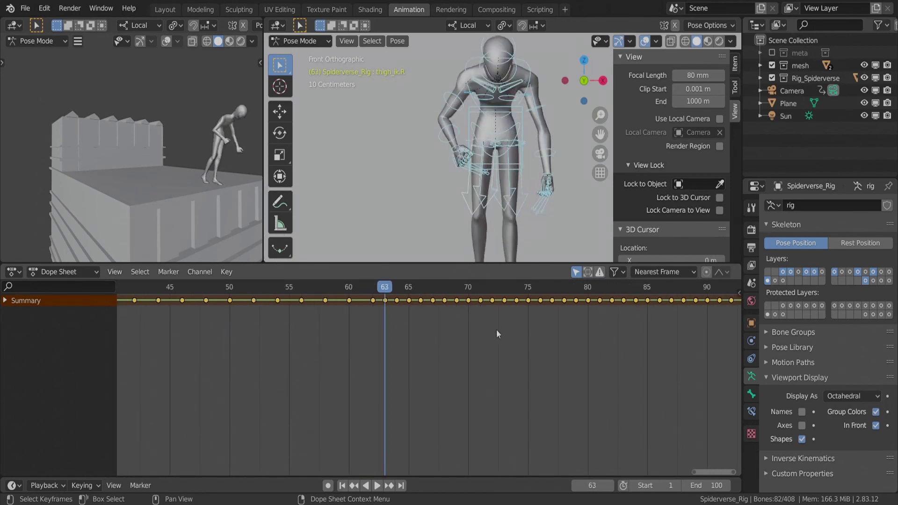
pyautogui.moveTo(470, 344); pyautogui.dragTo(221, 365, button='middle')
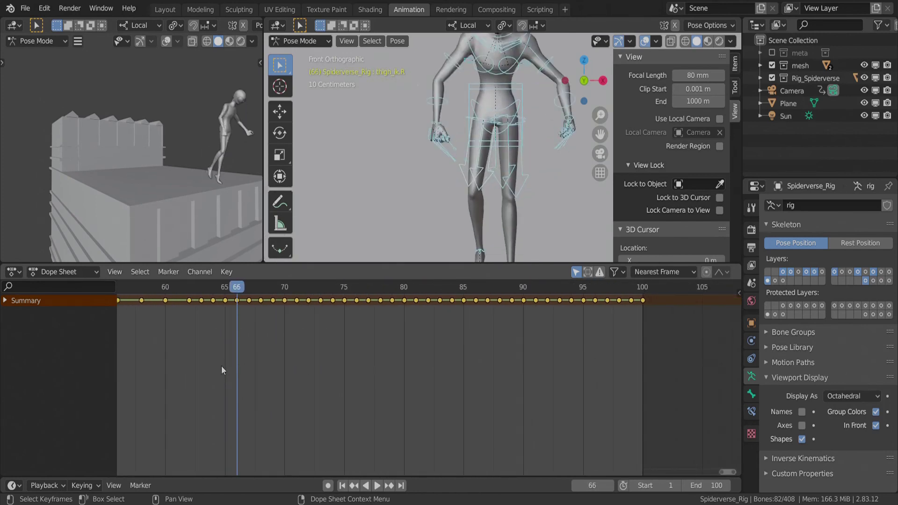